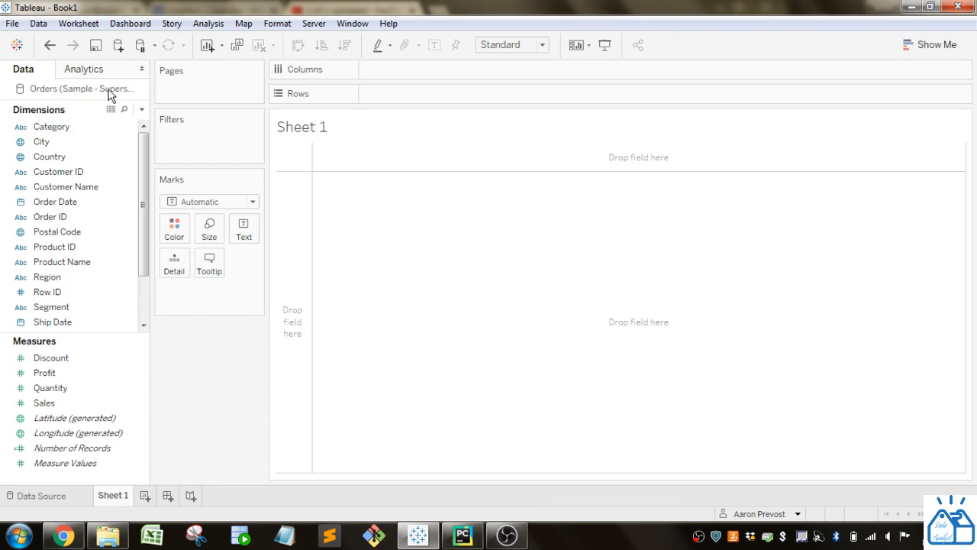
Browse the file and server connectors available for a new data source, and close the list without connecting
{"action": "left_click", "coordinate": [118, 45]}
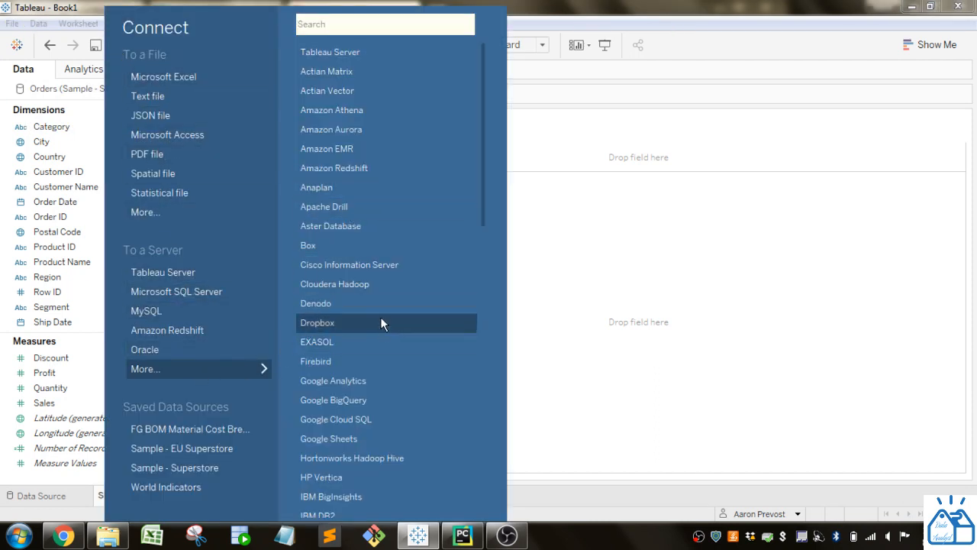
{"action": "scroll", "coordinate": [426, 316], "scroll_direction": "down", "scroll_amount": 6}
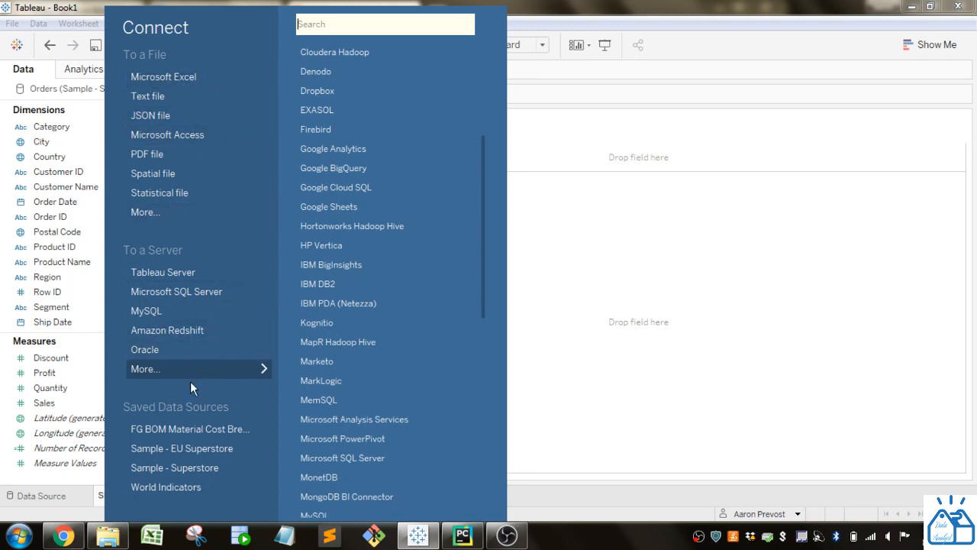
{"action": "left_click", "coordinate": [77, 344]}
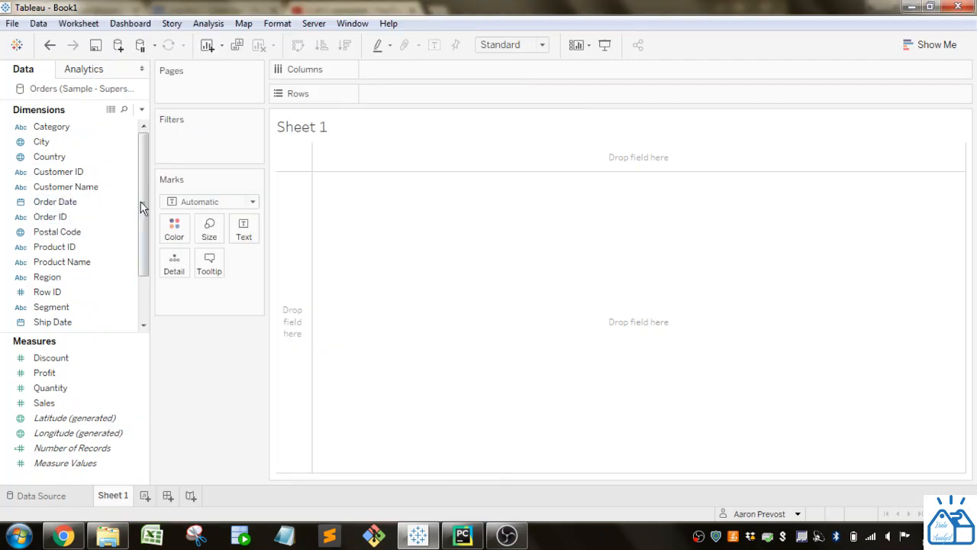
Widen the data pane to show the full data source name, and look through its dimensions and measures
{"action": "left_click_drag", "start_coordinate": [147, 187], "coordinate": [187, 188]}
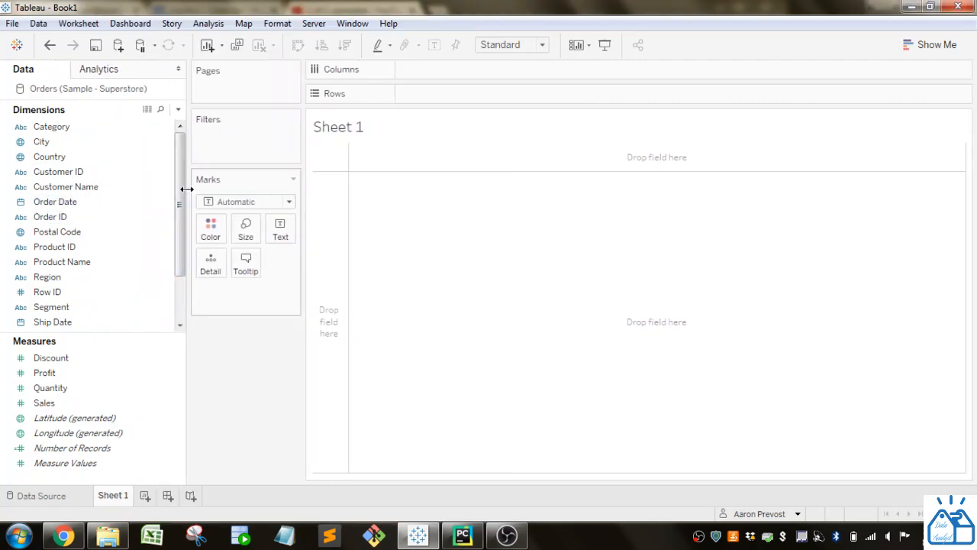
{"action": "left_click", "coordinate": [80, 142]}
{"action": "left_click", "coordinate": [76, 134]}
{"action": "mouse_move", "coordinate": [186, 167]}
{"action": "left_mouse_down"}
{"action": "mouse_move", "coordinate": [184, 159]}
{"action": "mouse_move", "coordinate": [184, 203]}
{"action": "mouse_move", "coordinate": [185, 160]}
{"action": "left_mouse_up"}
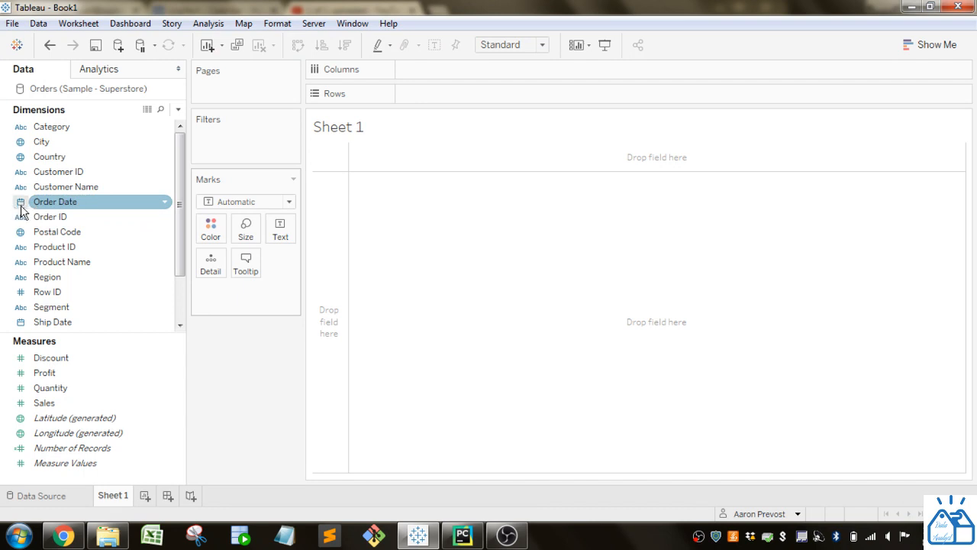
{"action": "left_click_drag", "start_coordinate": [183, 182], "coordinate": [184, 224]}
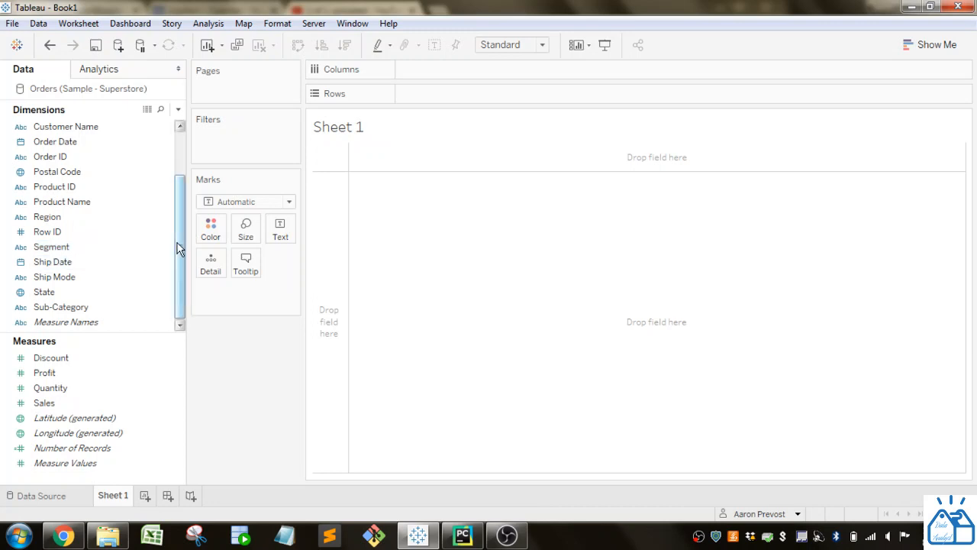
{"action": "left_click_drag", "start_coordinate": [179, 247], "coordinate": [180, 178]}
{"action": "left_click", "coordinate": [84, 389]}
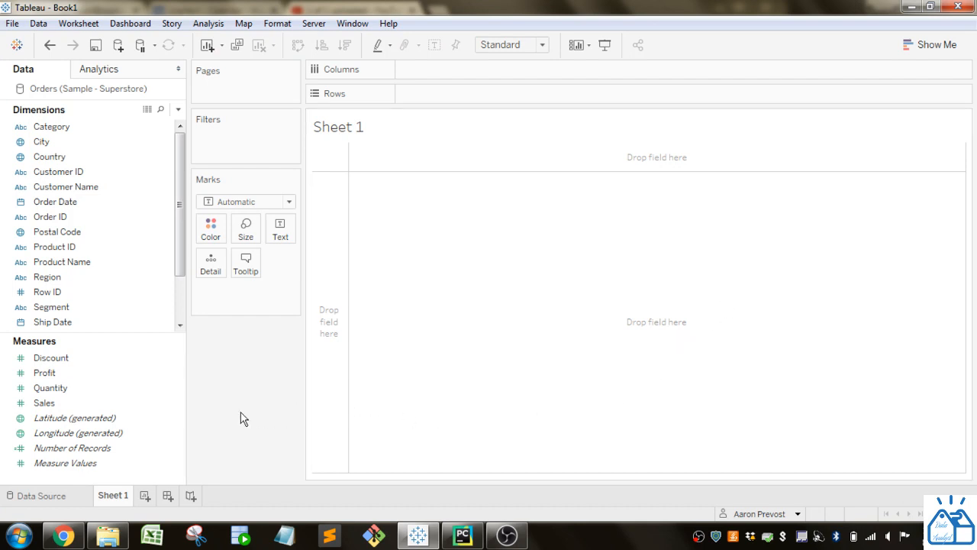
Add the Sales measure to the view and present it as a text table
{"action": "double_click", "coordinate": [77, 402]}
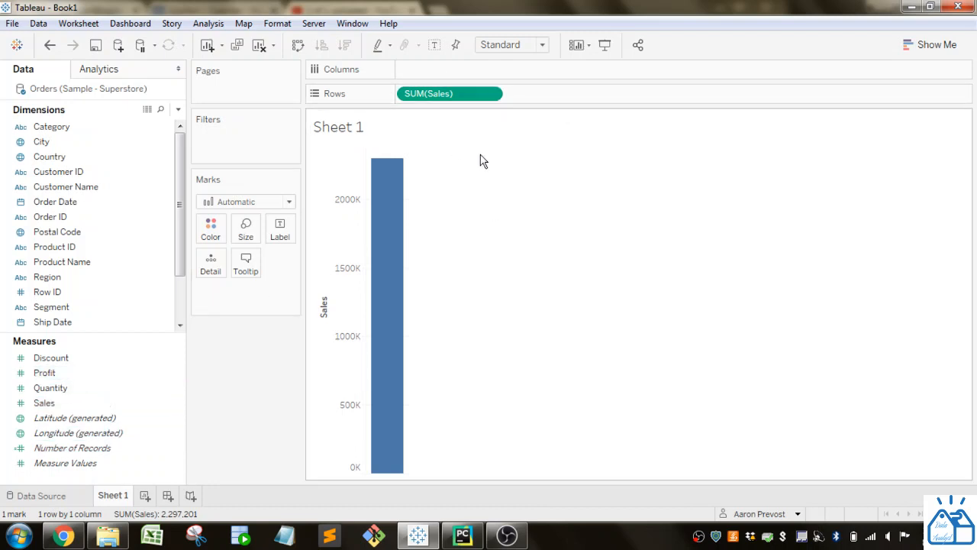
{"action": "mouse_move", "coordinate": [376, 201]}
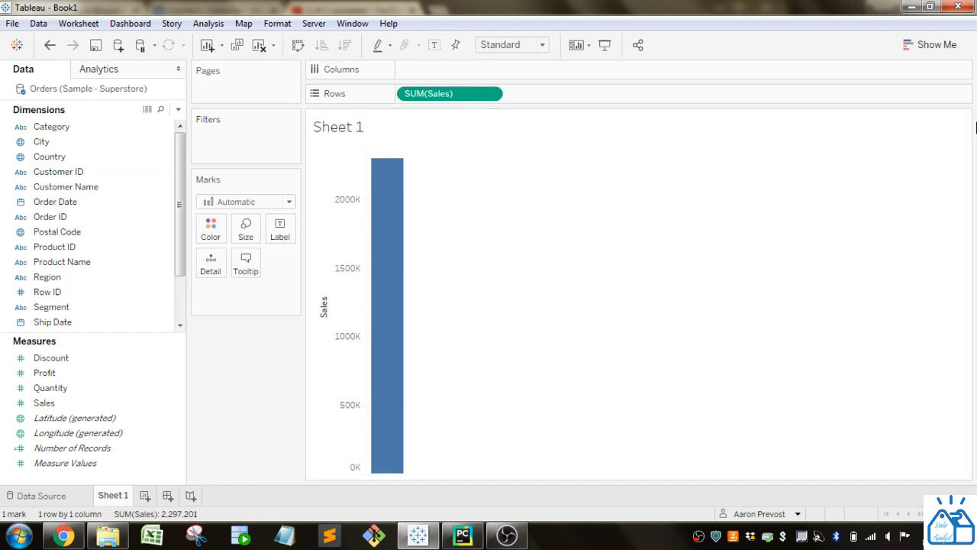
{"action": "left_click", "coordinate": [940, 49]}
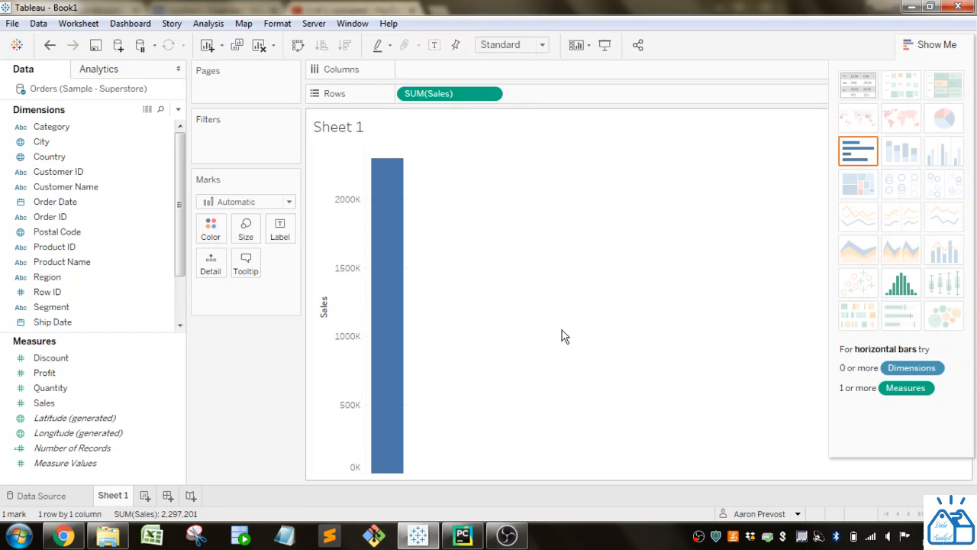
{"action": "left_click", "coordinate": [858, 85]}
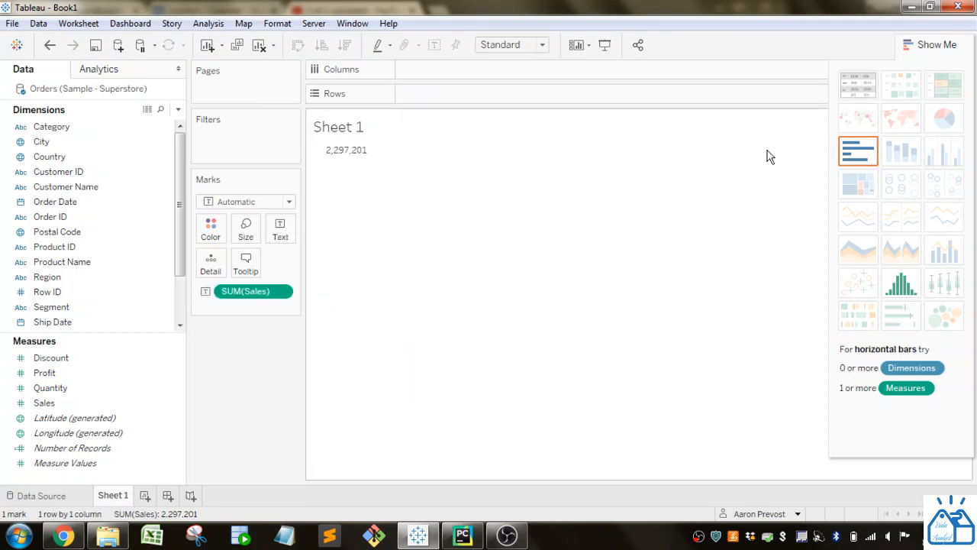
{"action": "left_click", "coordinate": [928, 44]}
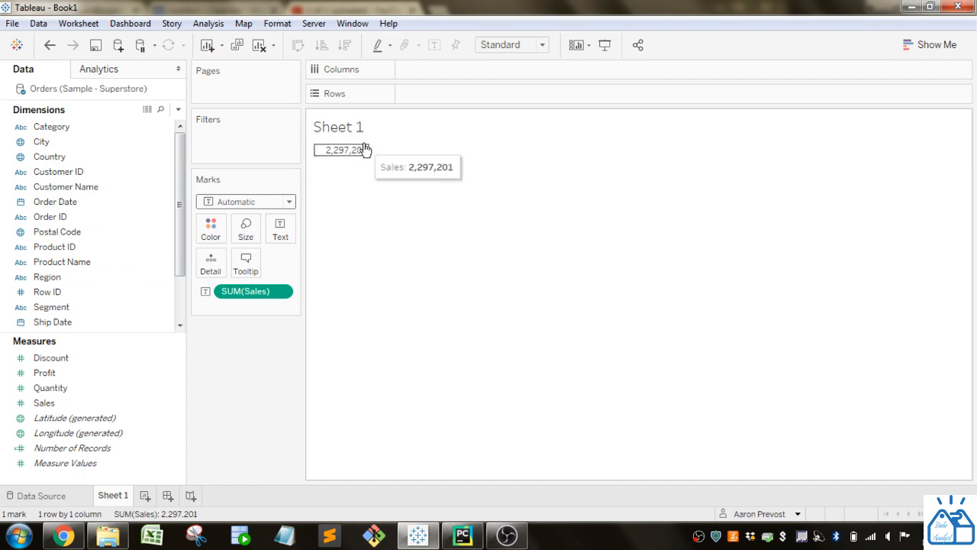
Break the Sales table down with Product Name on rows and Order Date on columns
{"action": "left_click", "coordinate": [87, 263]}
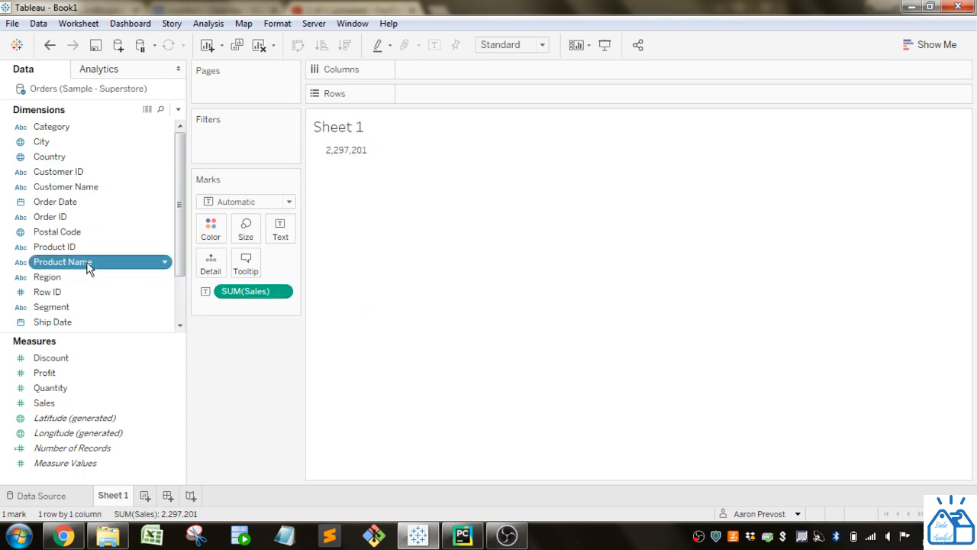
{"action": "left_click_drag", "start_coordinate": [100, 265], "coordinate": [449, 100]}
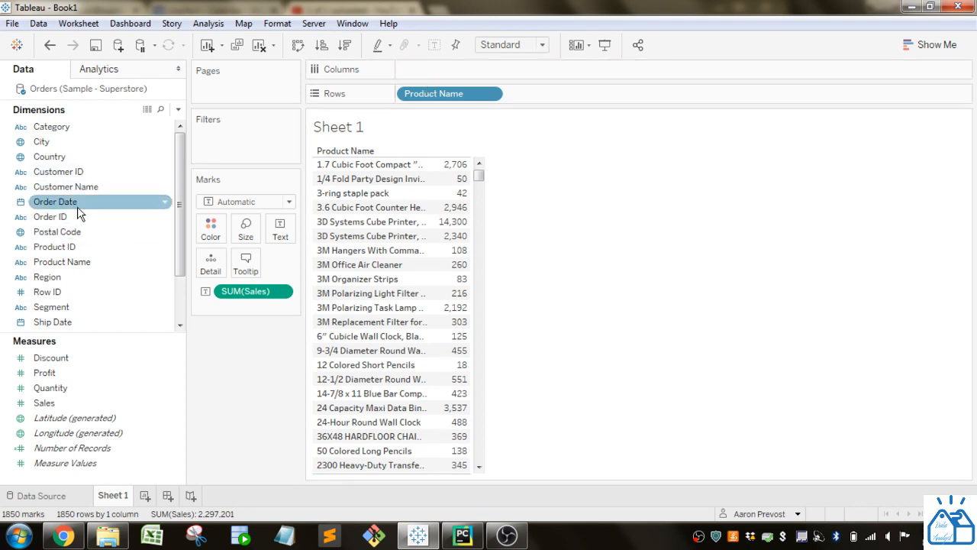
{"action": "left_click_drag", "start_coordinate": [80, 208], "coordinate": [527, 72]}
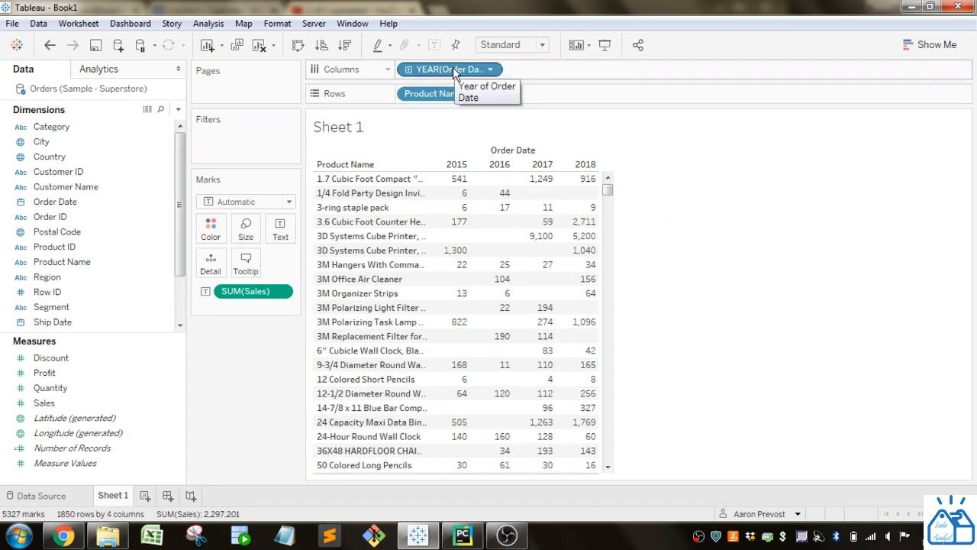
Drill Order Date down through quarter, month and day, and remove these added levels so only the year remains on columns
{"action": "left_click", "coordinate": [410, 70]}
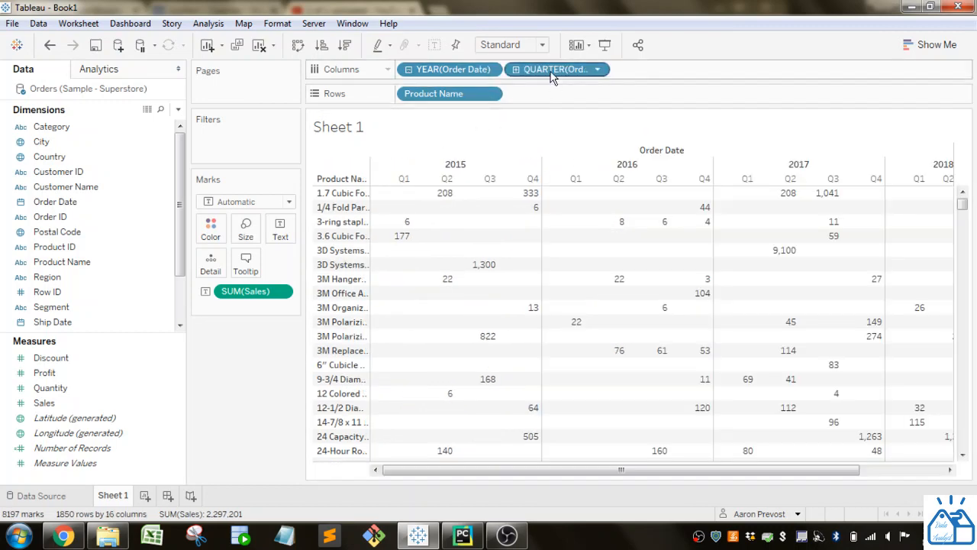
{"action": "left_click", "coordinate": [516, 69]}
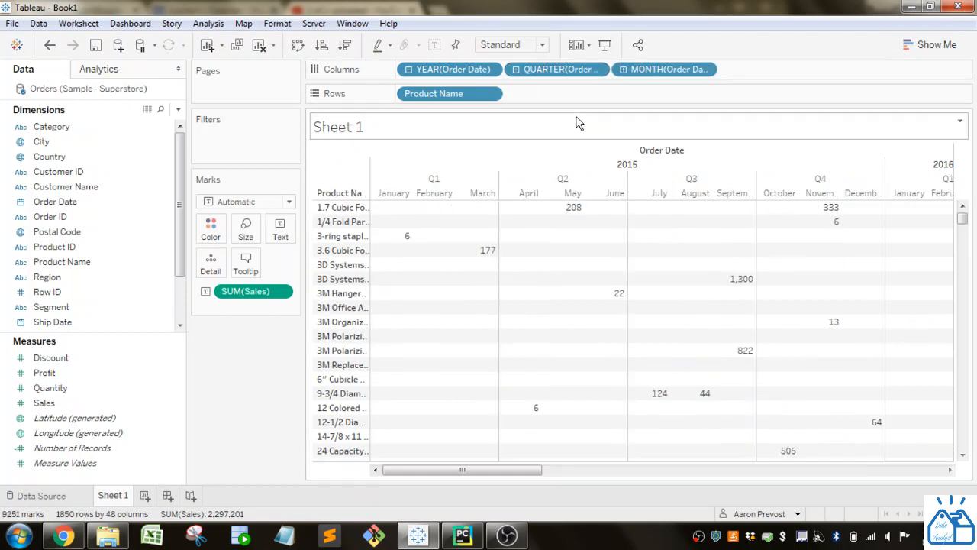
{"action": "left_click", "coordinate": [623, 70]}
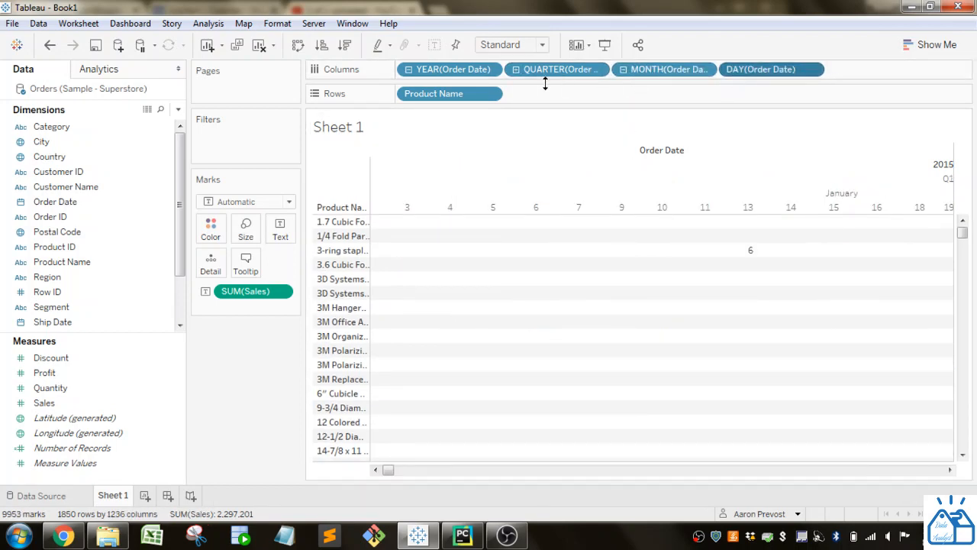
{"action": "left_click_drag", "start_coordinate": [545, 76], "coordinate": [539, 6]}
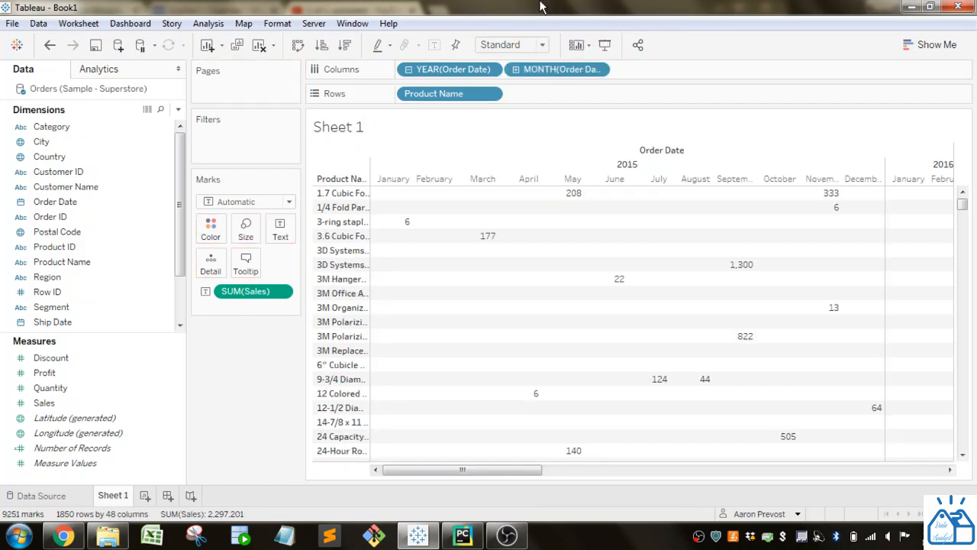
{"action": "left_click_drag", "start_coordinate": [571, 69], "coordinate": [523, 6]}
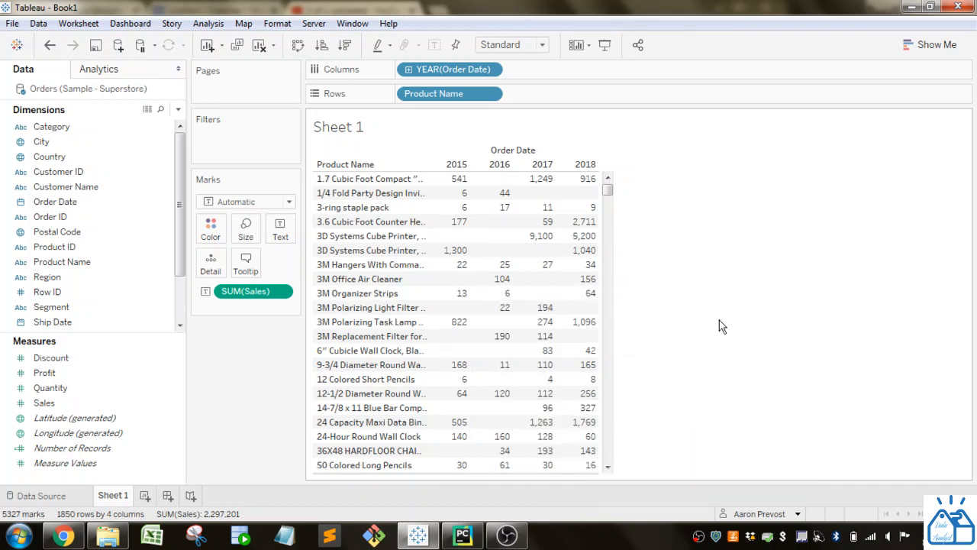
Try the Sales table as stacked bars, and convert it to a treemap
{"action": "left_click", "coordinate": [913, 40]}
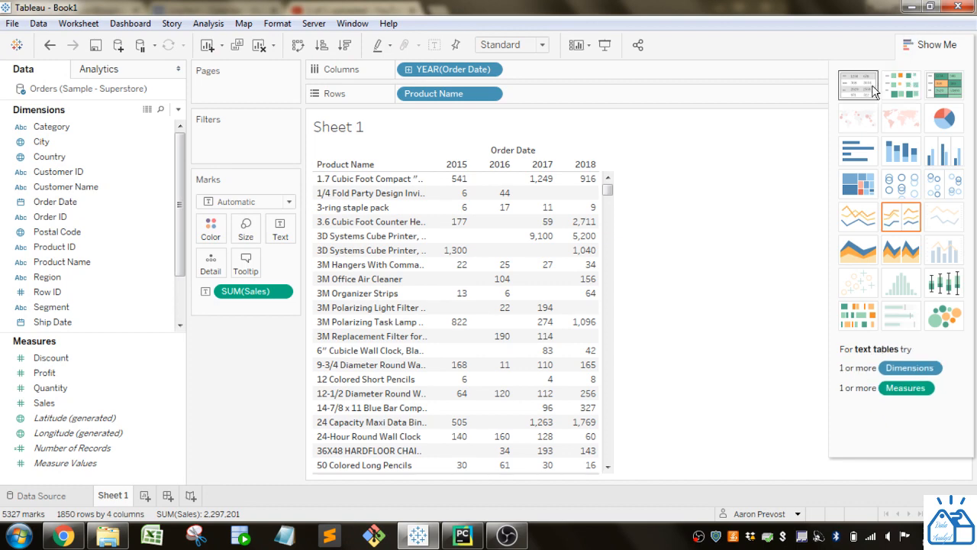
{"action": "left_click", "coordinate": [900, 155]}
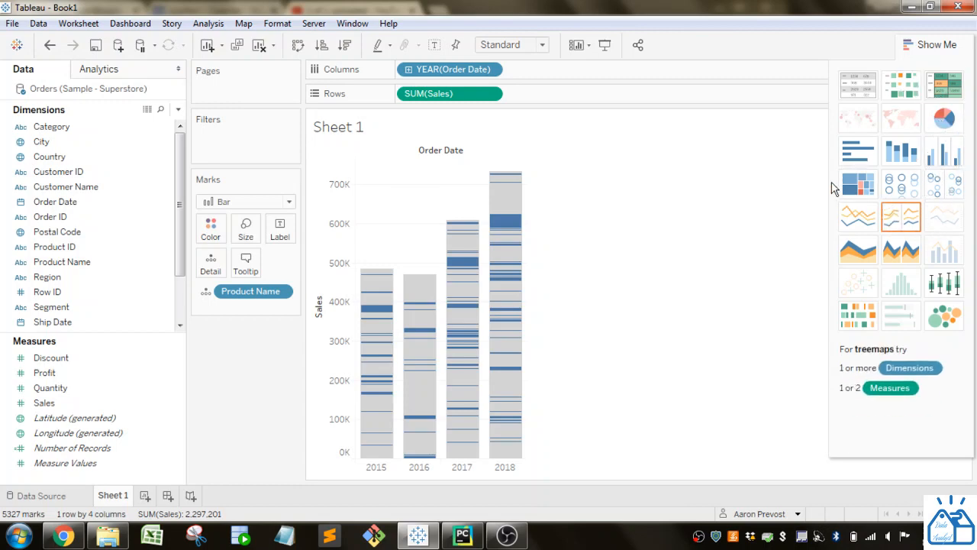
{"action": "left_click", "coordinate": [857, 188]}
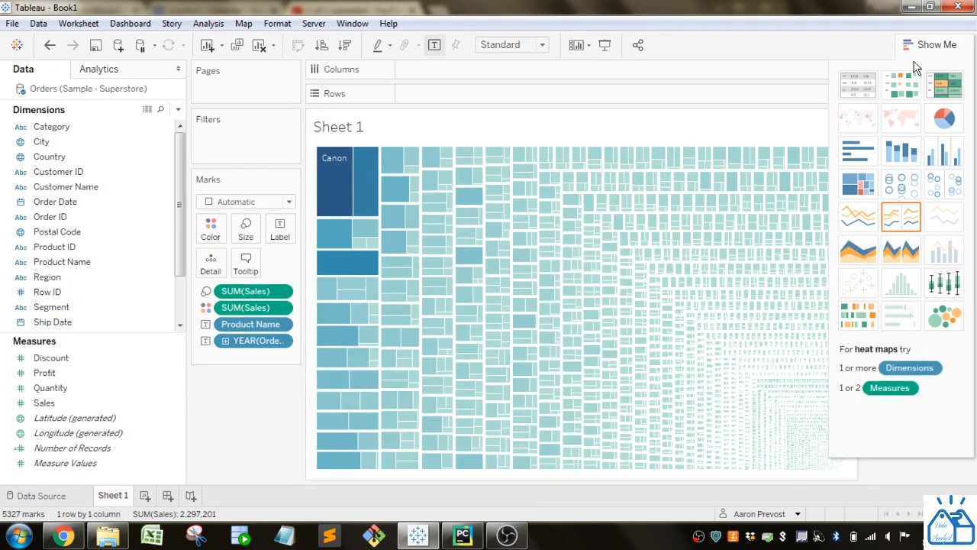
{"action": "left_click", "coordinate": [928, 46]}
{"action": "mouse_move", "coordinate": [341, 196]}
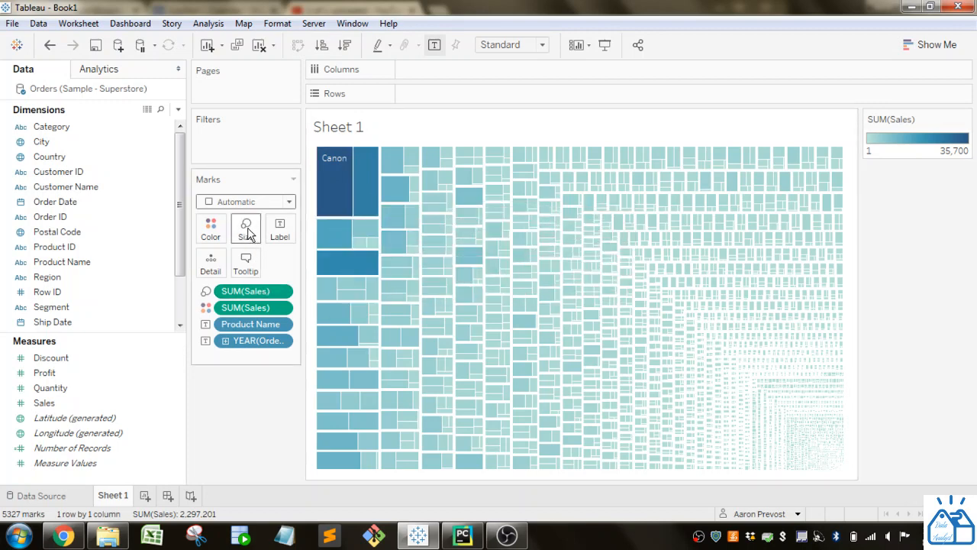
Color the treemap by Category instead of by Sales
{"action": "mouse_move", "coordinate": [251, 292]}
{"action": "left_mouse_down"}
{"action": "mouse_move", "coordinate": [249, 230]}
{"action": "mouse_move", "coordinate": [262, 289]}
{"action": "mouse_move", "coordinate": [246, 292]}
{"action": "left_mouse_up"}
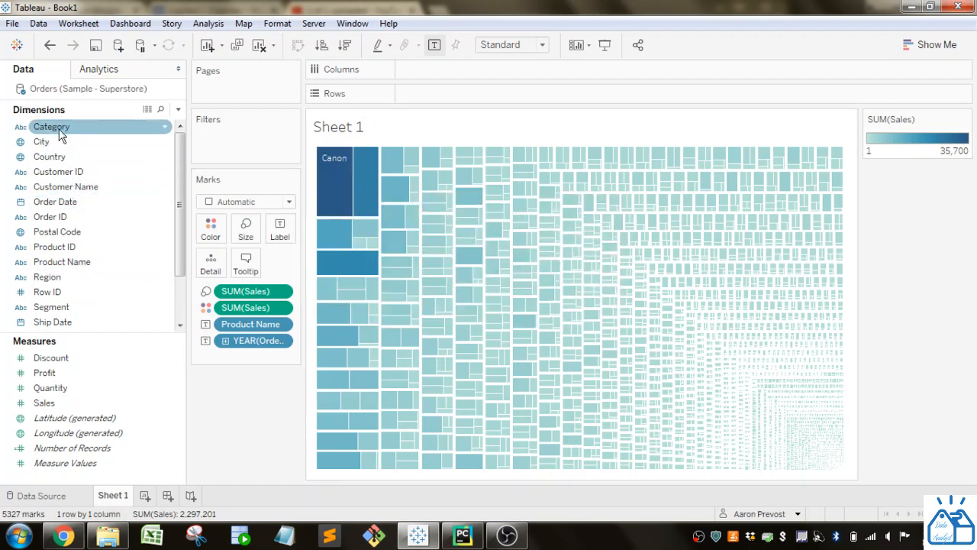
{"action": "left_click_drag", "start_coordinate": [61, 134], "coordinate": [213, 235]}
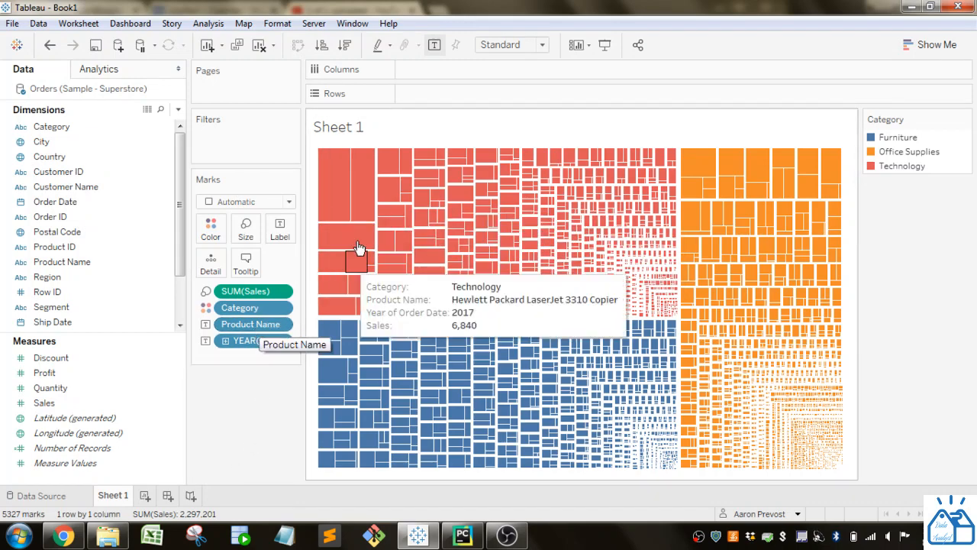
{"action": "mouse_move", "coordinate": [338, 162]}
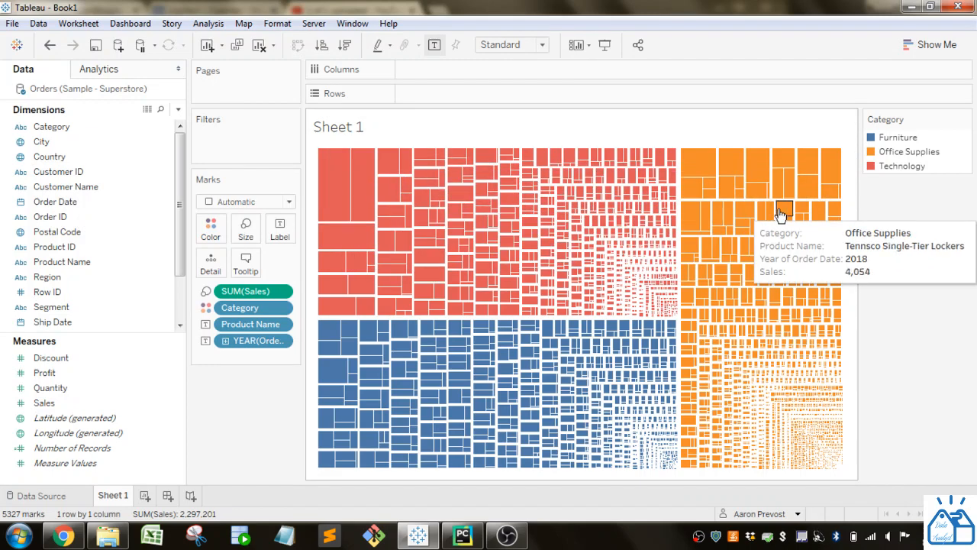
Filter the treemap by Category, excluding Office Supplies and Technology so only Furniture is kept
{"action": "left_click_drag", "start_coordinate": [50, 127], "coordinate": [251, 155]}
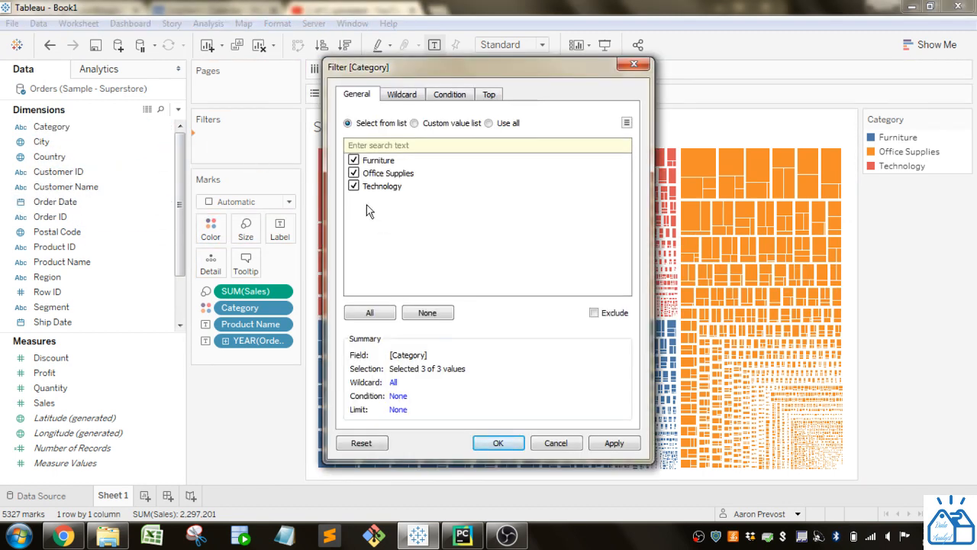
{"action": "left_click", "coordinate": [354, 173]}
{"action": "left_click", "coordinate": [353, 186]}
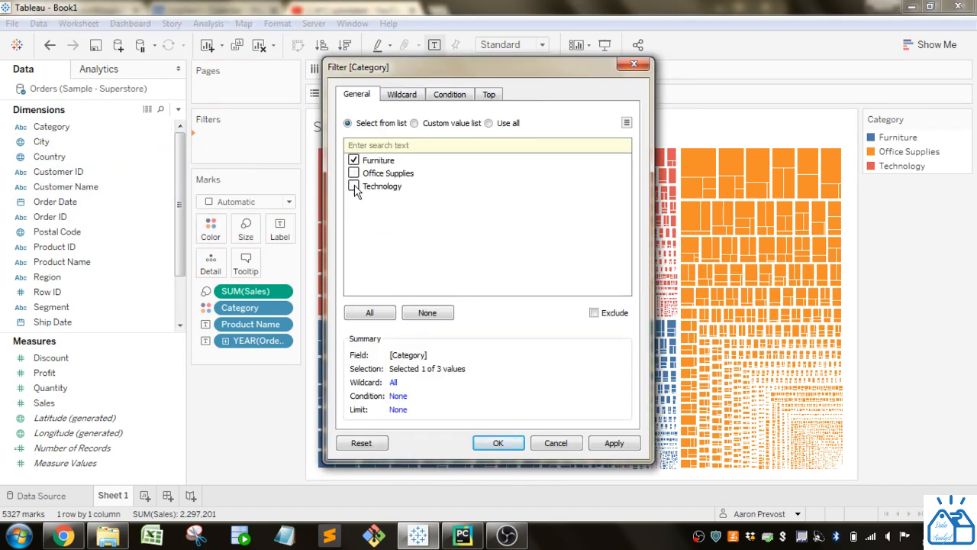
{"action": "left_click", "coordinate": [497, 444]}
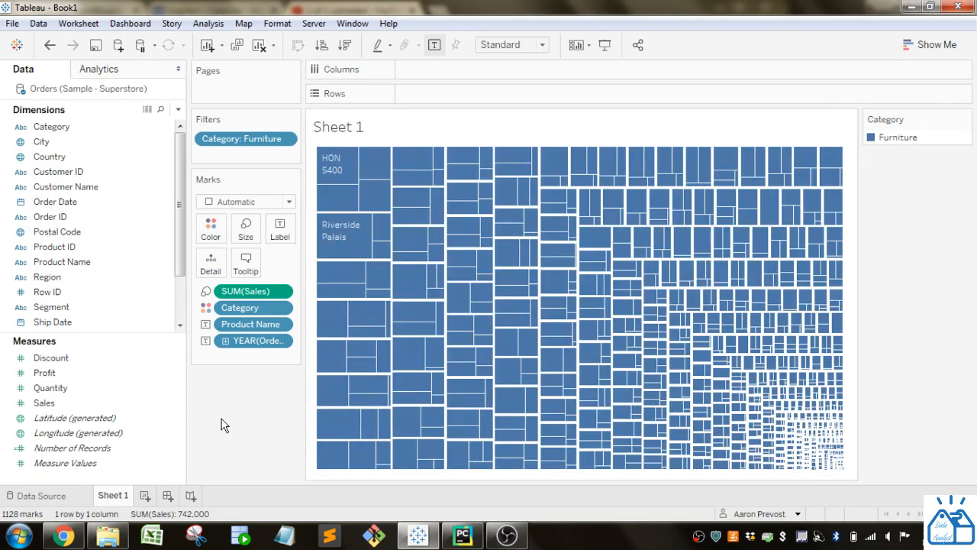
Highlight the HON 5400 mark in the treemap to inspect its details, and clear the selection
{"action": "left_click", "coordinate": [356, 180]}
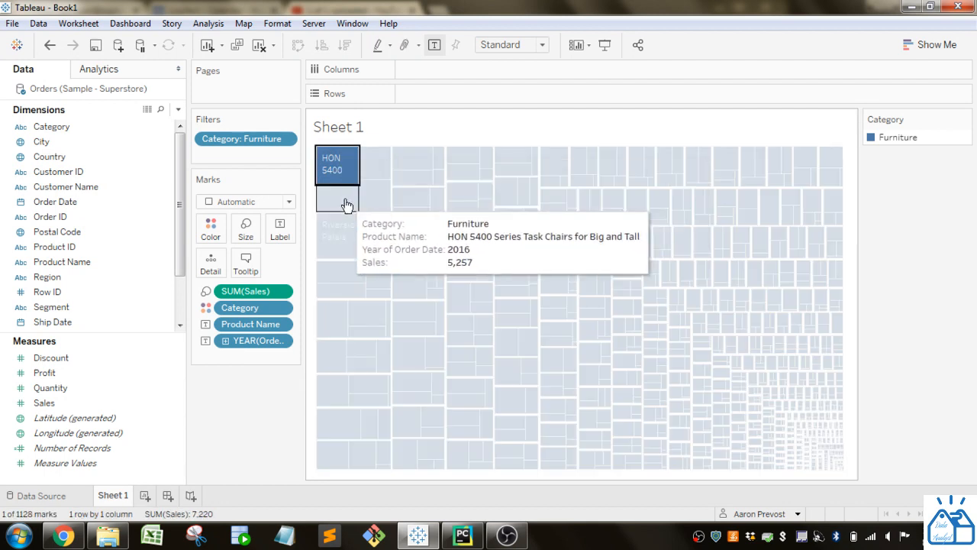
{"action": "left_click", "coordinate": [220, 436]}
{"action": "mouse_move", "coordinate": [367, 235]}
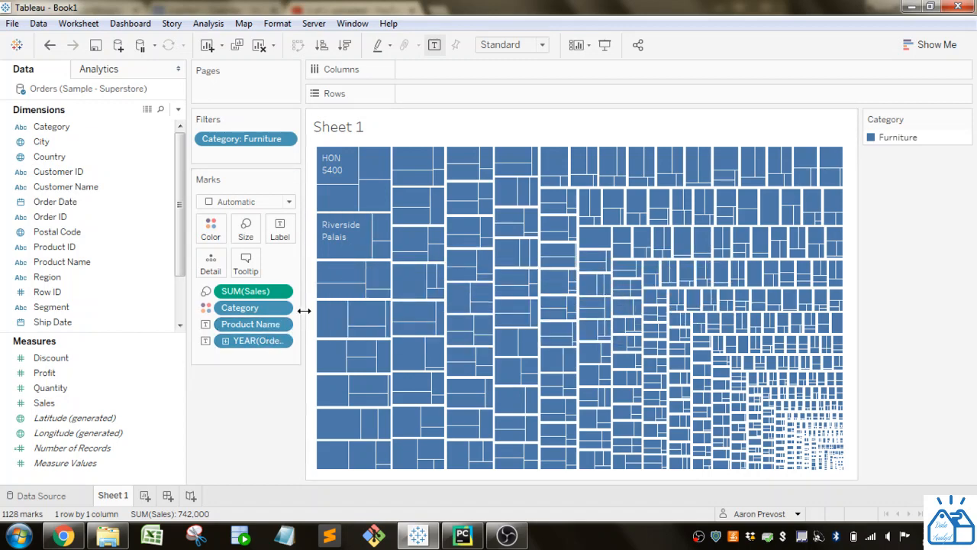
Widen the column holding the Filters and Marks cards, and narrow it again to give the treemap more room
{"action": "left_click_drag", "start_coordinate": [304, 310], "coordinate": [351, 310]}
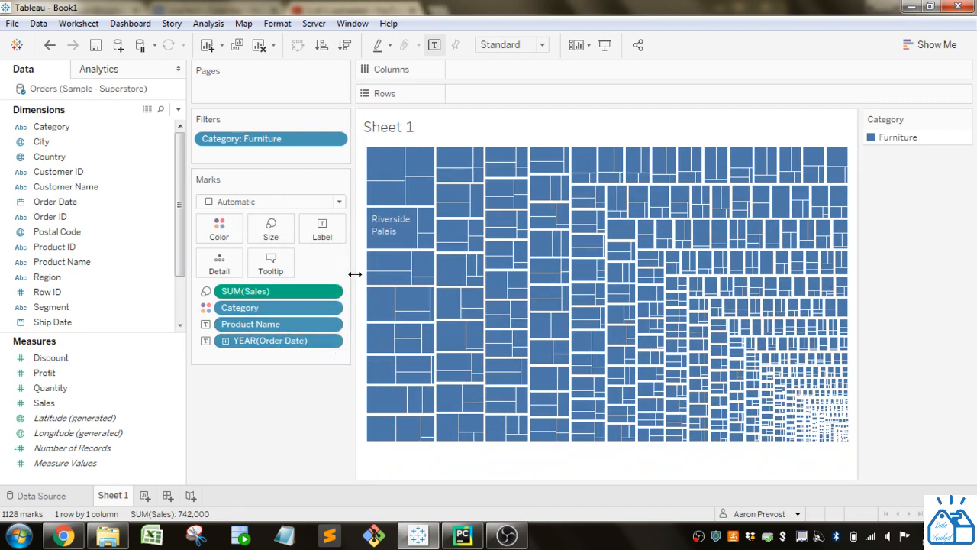
{"action": "left_click_drag", "start_coordinate": [355, 274], "coordinate": [300, 274]}
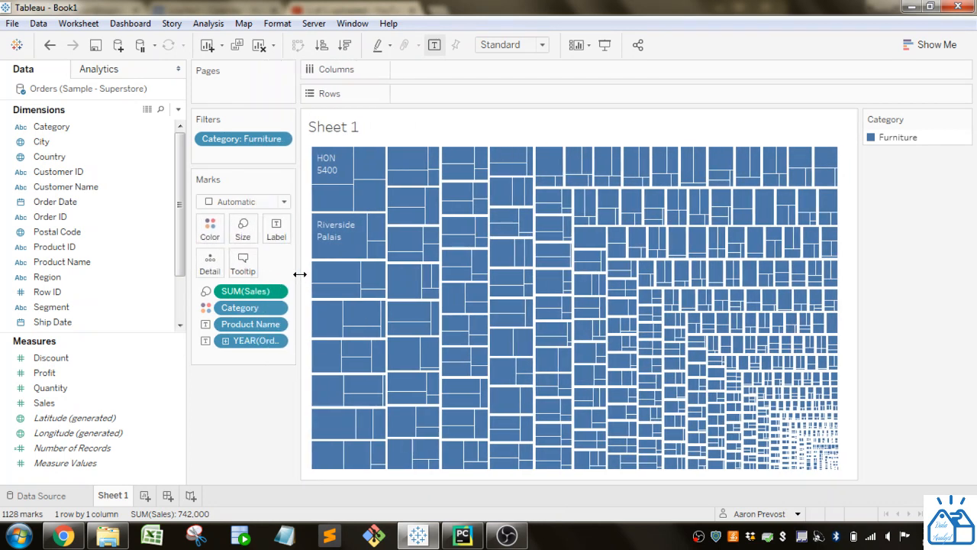
{"action": "mouse_move", "coordinate": [341, 169]}
Split the treemap into pages by year of Order Date and advance through the years from 2015 to 2018
{"action": "left_click", "coordinate": [79, 207]}
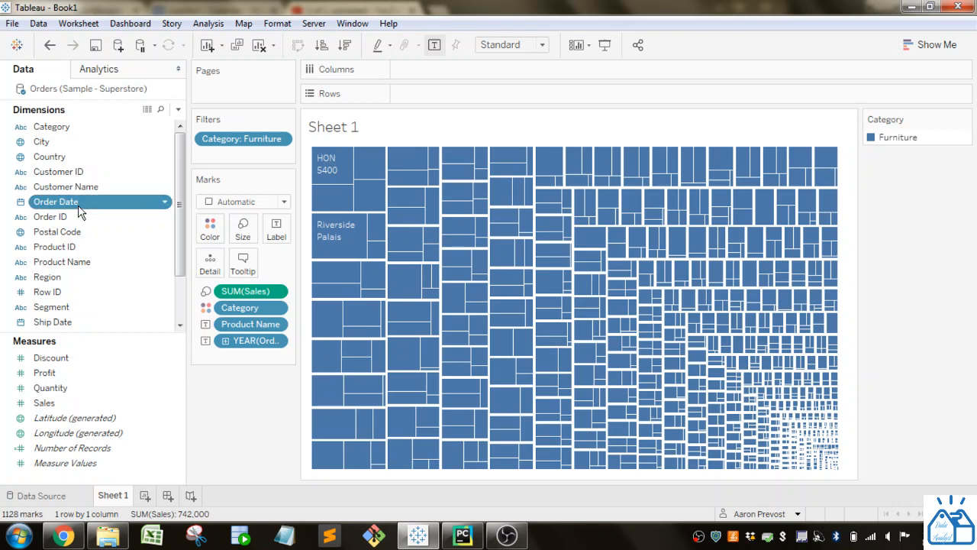
{"action": "left_click_drag", "start_coordinate": [78, 208], "coordinate": [265, 92]}
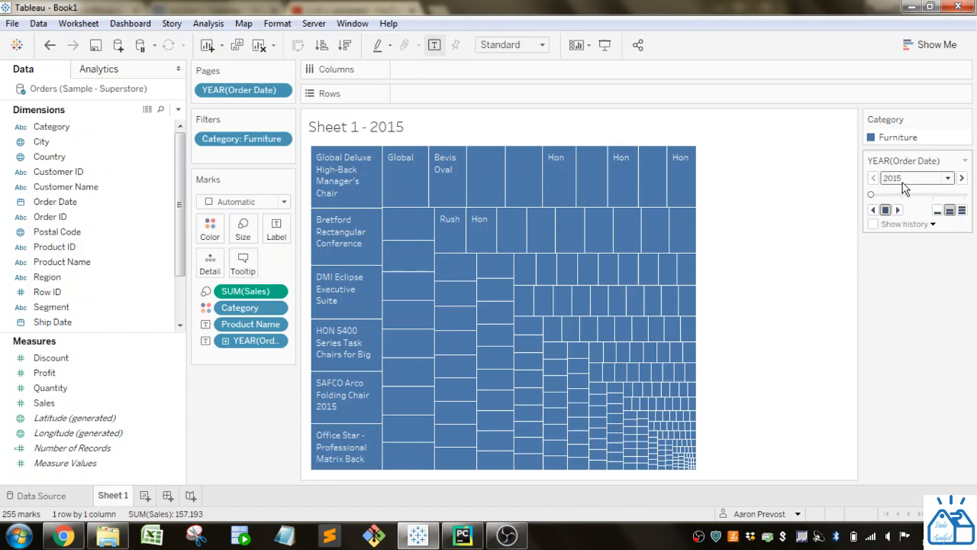
{"action": "left_click", "coordinate": [962, 178]}
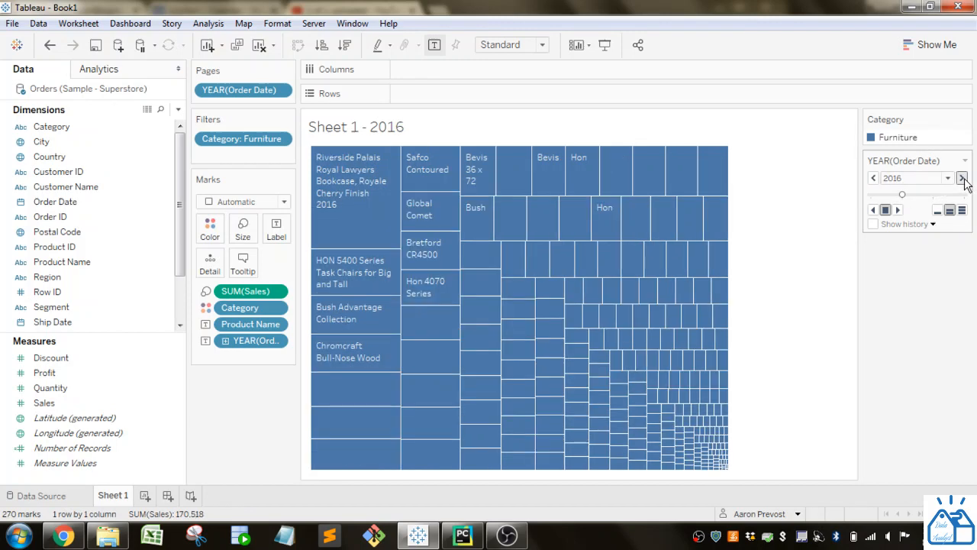
{"action": "left_click", "coordinate": [962, 178]}
{"action": "left_click", "coordinate": [962, 178]}
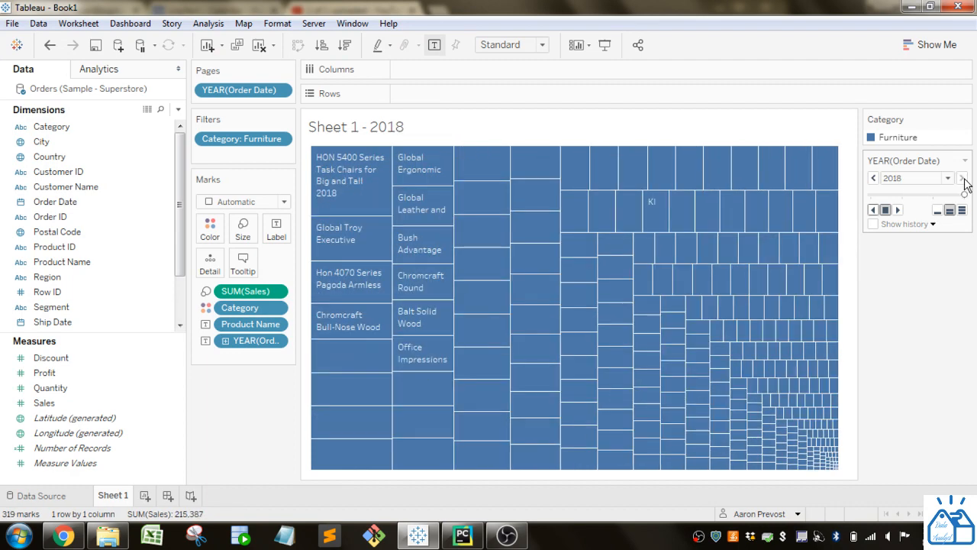
Step the treemap's year pages back to 2015 and forward again to 2018 to compare the years
{"action": "left_click", "coordinate": [873, 179]}
{"action": "left_click", "coordinate": [873, 178]}
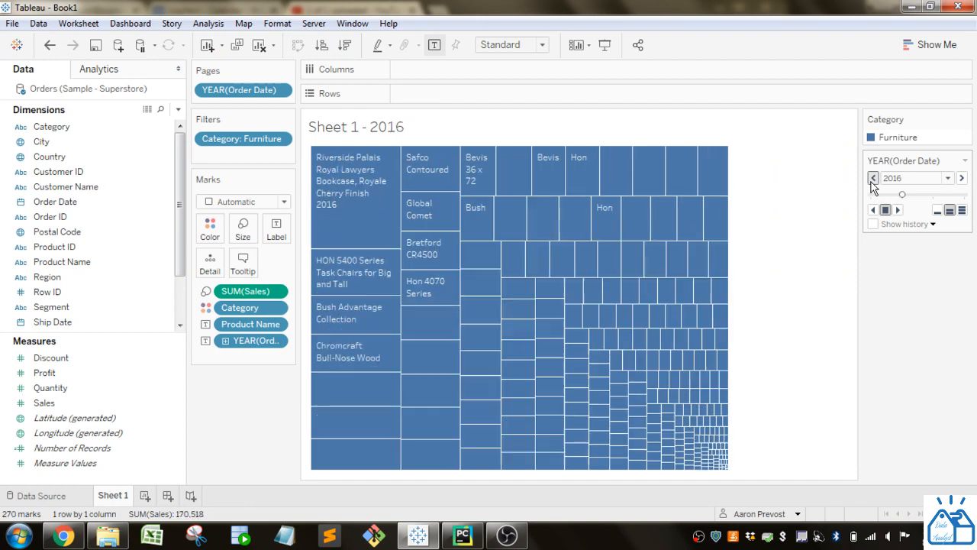
{"action": "left_click", "coordinate": [873, 178]}
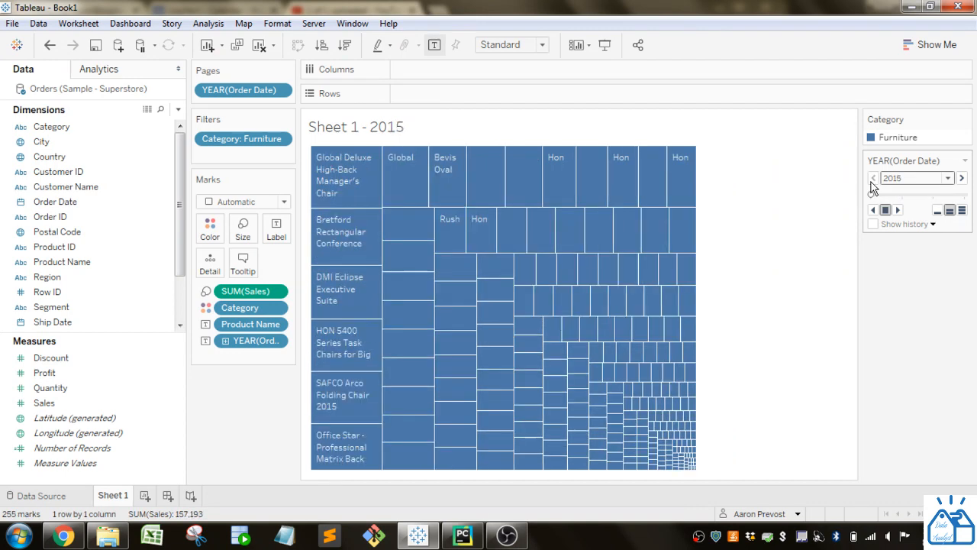
{"action": "left_click", "coordinate": [961, 179]}
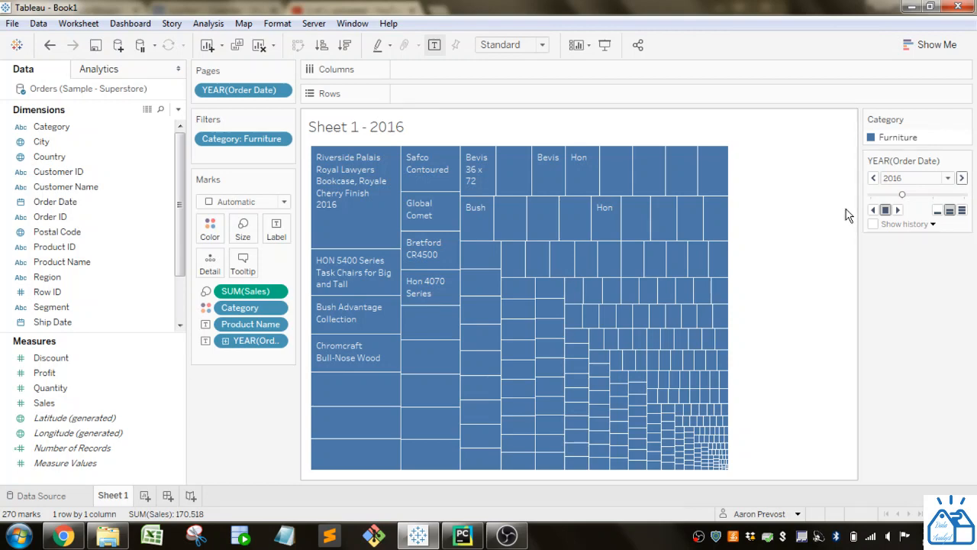
{"action": "left_click", "coordinate": [961, 178]}
{"action": "left_click", "coordinate": [962, 178]}
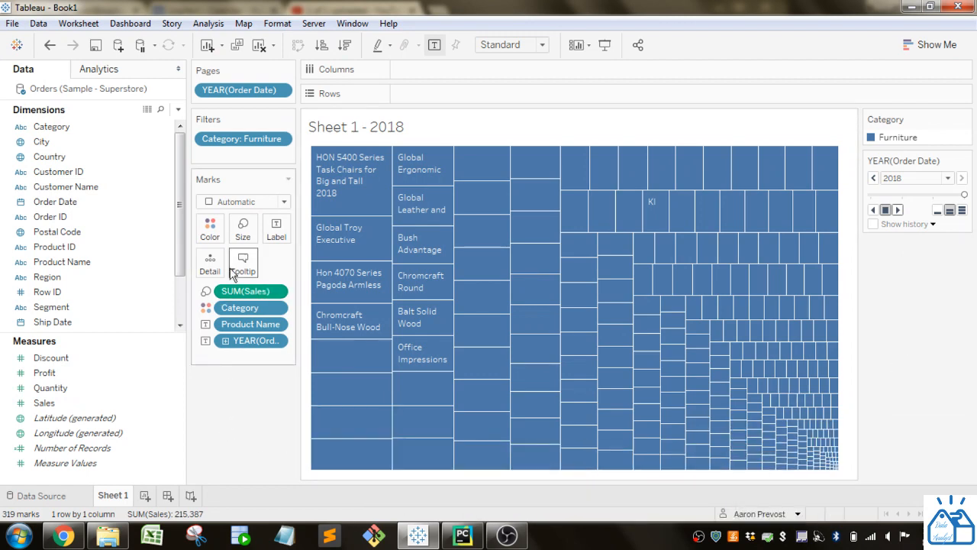
View the 2018 treemap in presentation mode and return to the normal worksheet view
{"action": "left_click", "coordinate": [606, 44]}
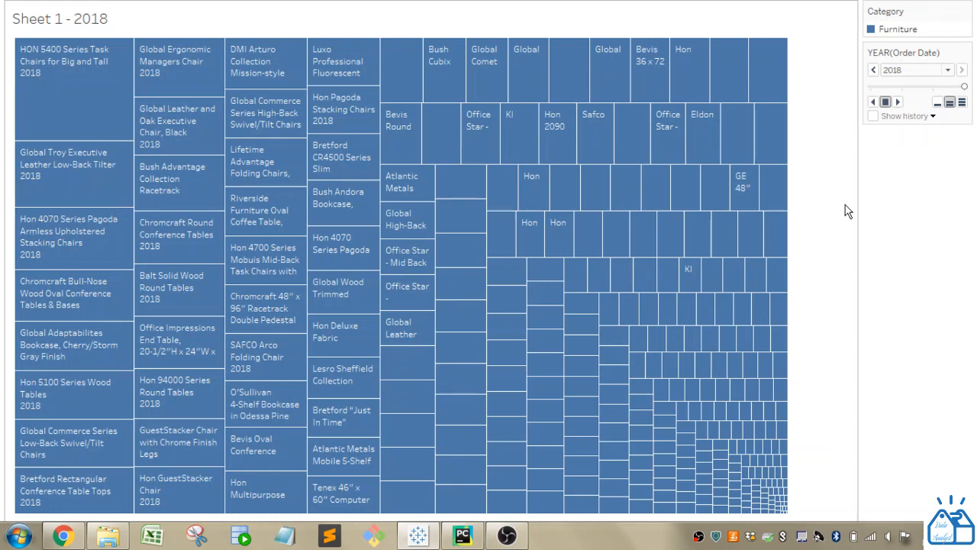
{"action": "key", "text": "Escape"}
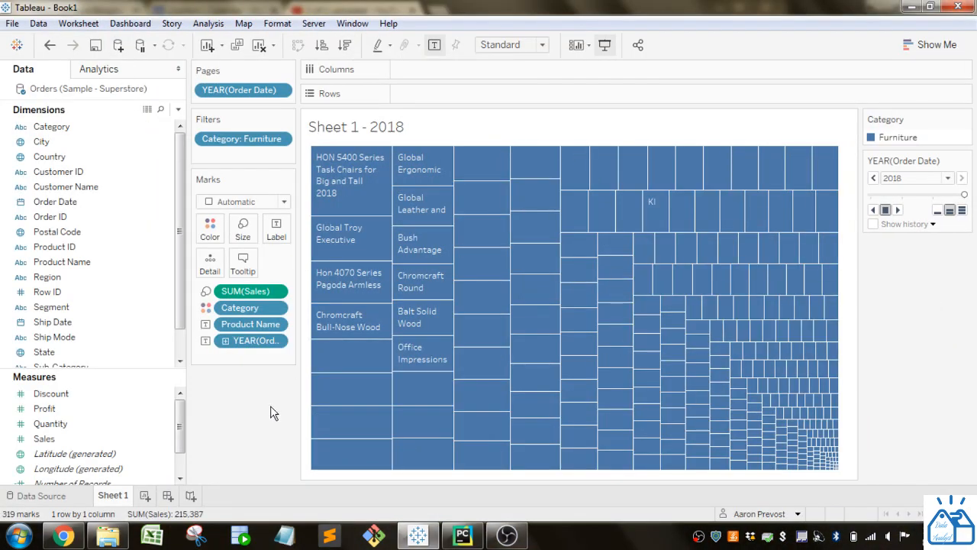
Add a new blank worksheet and a new dashboard to the workbook, and return to Sheet 1
{"action": "left_click", "coordinate": [145, 494]}
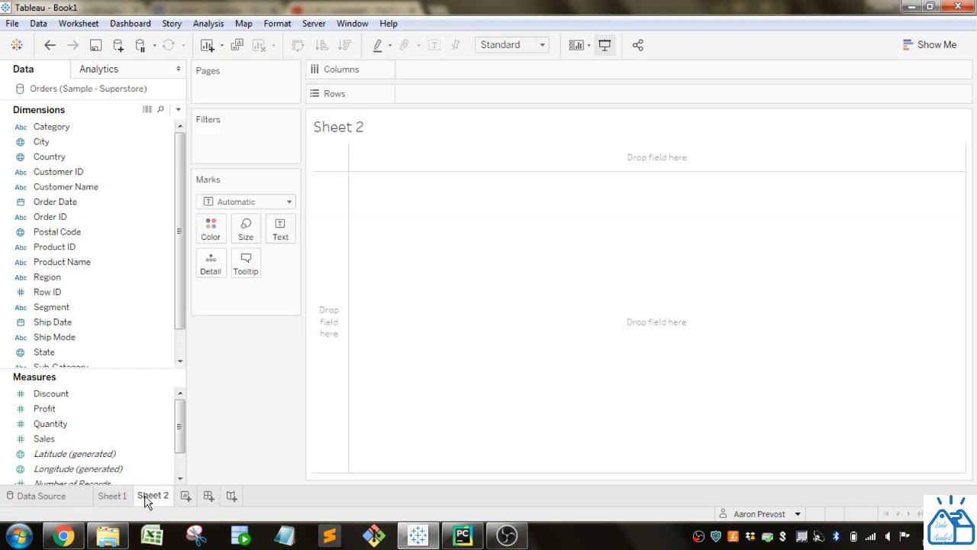
{"action": "left_click", "coordinate": [208, 498]}
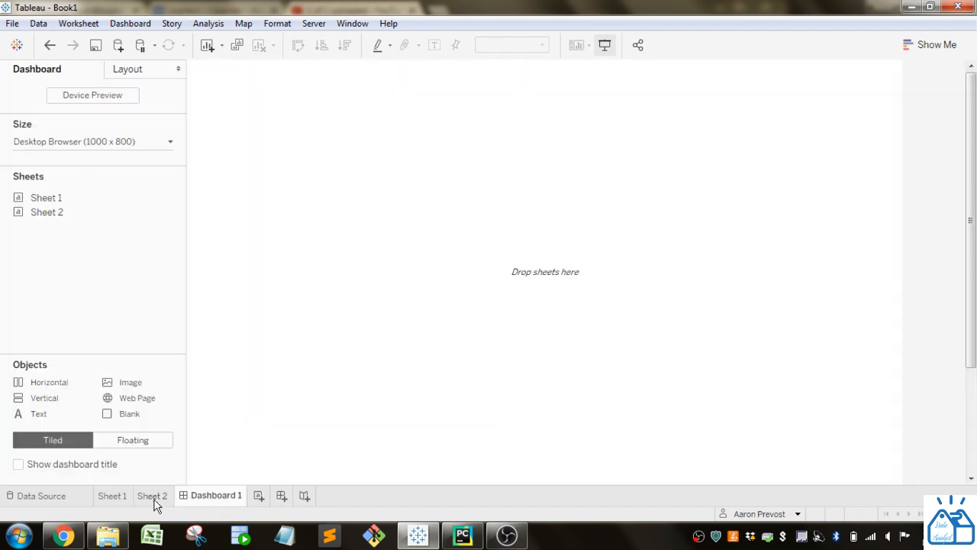
{"action": "left_click", "coordinate": [122, 500]}
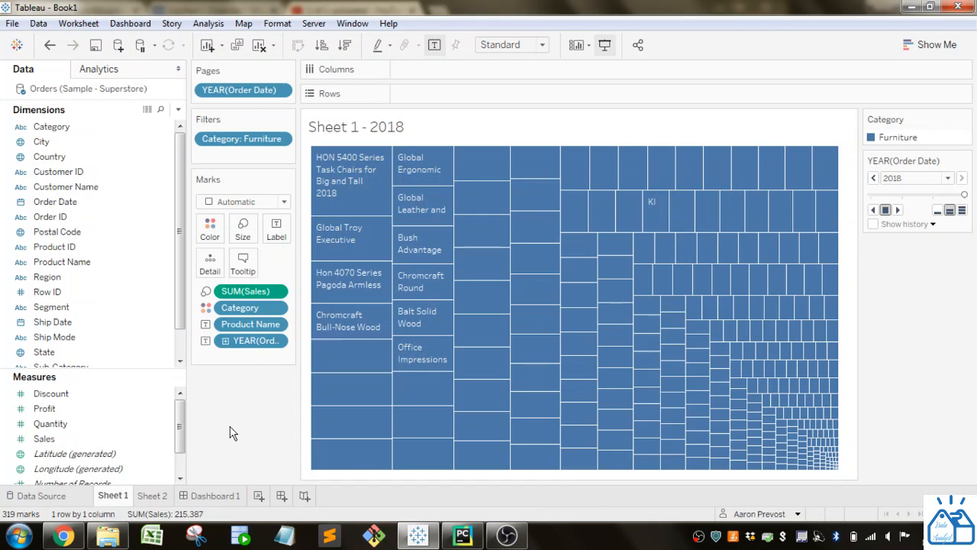
Try the Gantt and area chart types on Sheet 1 using Show Me, and change the view to pie charts
{"action": "mouse_move", "coordinate": [374, 211]}
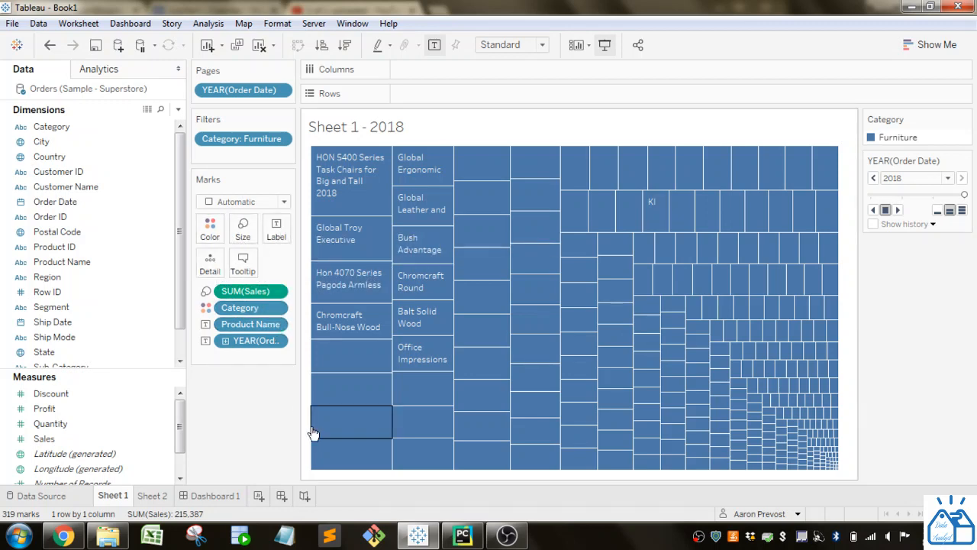
{"action": "left_click", "coordinate": [946, 48]}
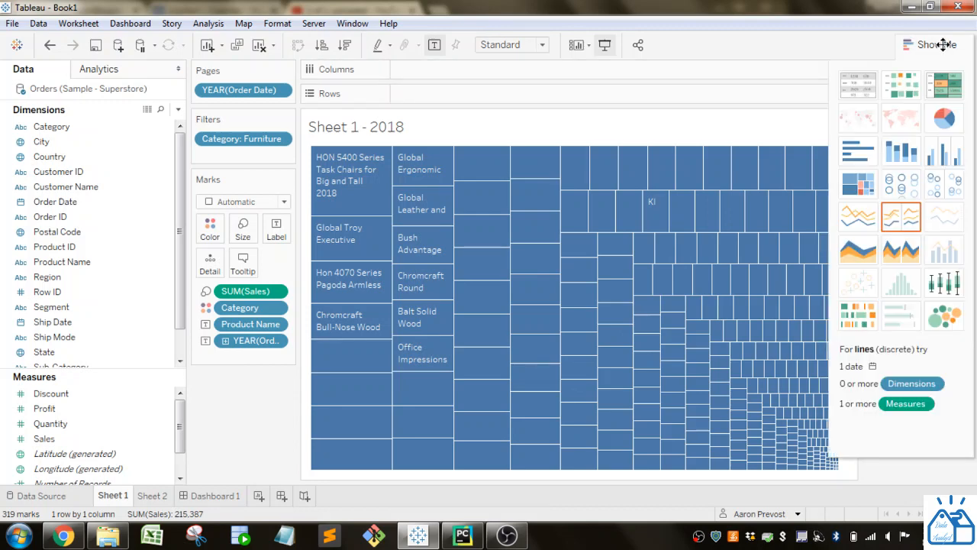
{"action": "left_click", "coordinate": [866, 323]}
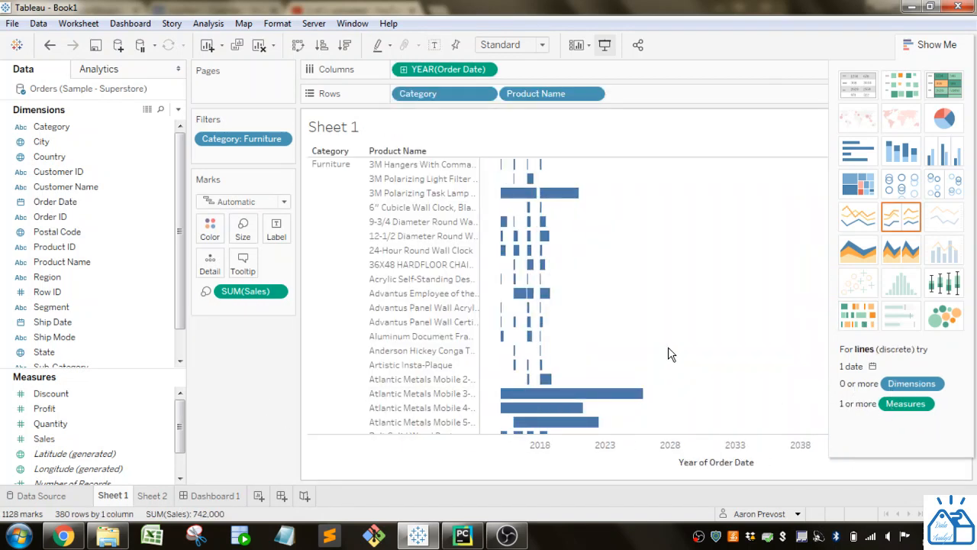
{"action": "left_click", "coordinate": [866, 252]}
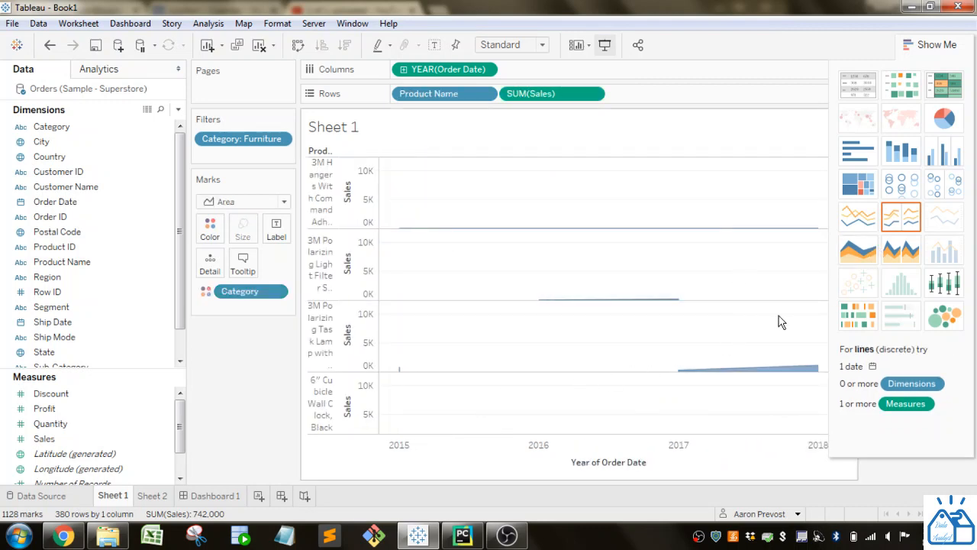
{"action": "left_click", "coordinate": [945, 121]}
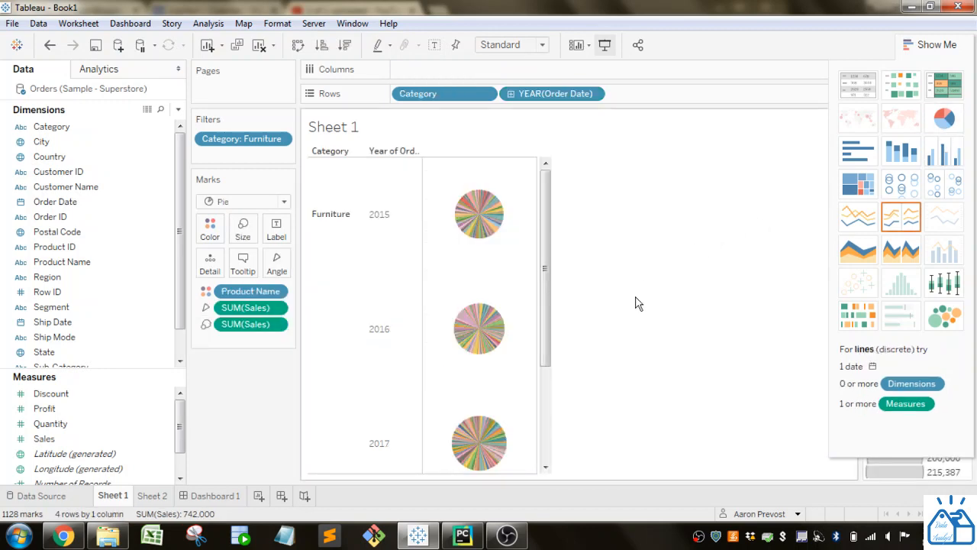
{"action": "left_click_drag", "start_coordinate": [549, 218], "coordinate": [555, 195]}
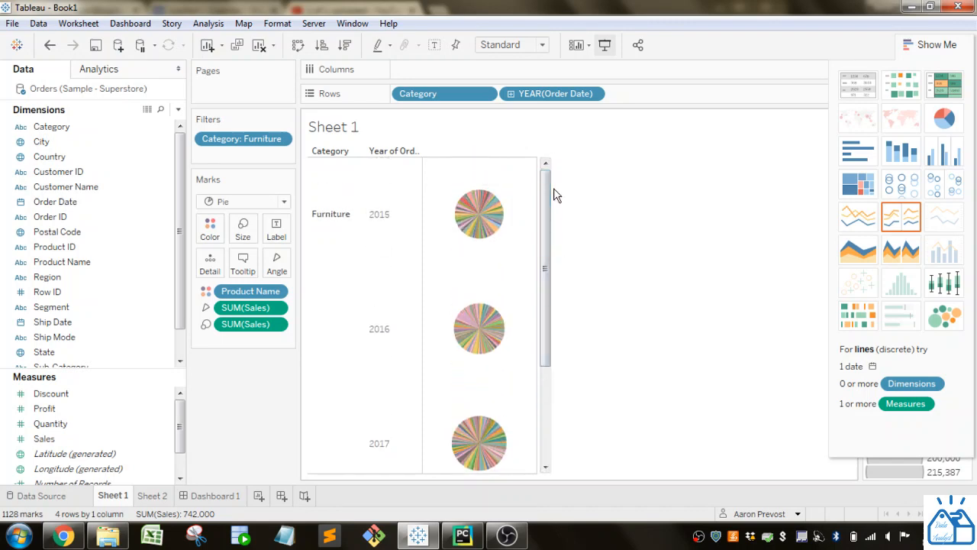